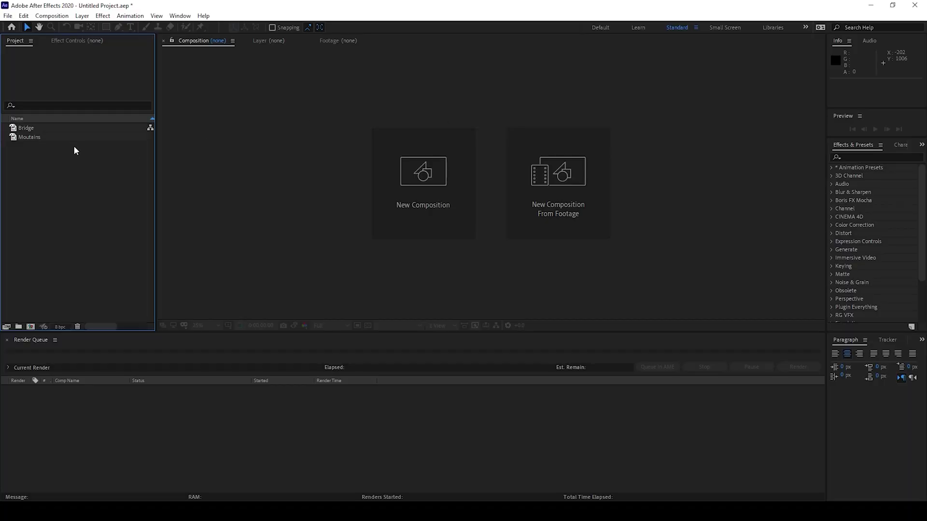
Select the imported Moutains clip to view its 1920x1080, 25 fps footage info.
{"action": "left_click", "coordinate": [22, 138]}
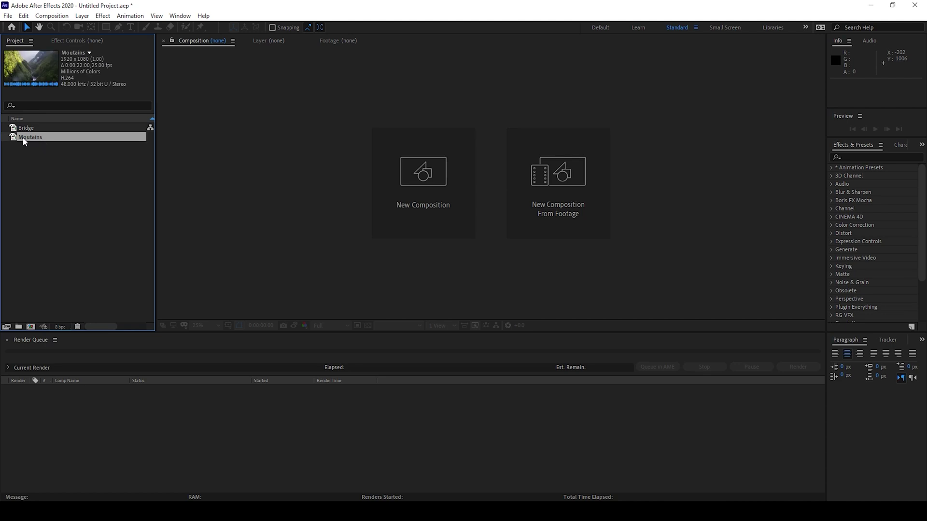
Create a new composition from the Moutains clip and preview its playback.
{"action": "left_click_drag", "start_coordinate": [24, 138], "coordinate": [30, 328]}
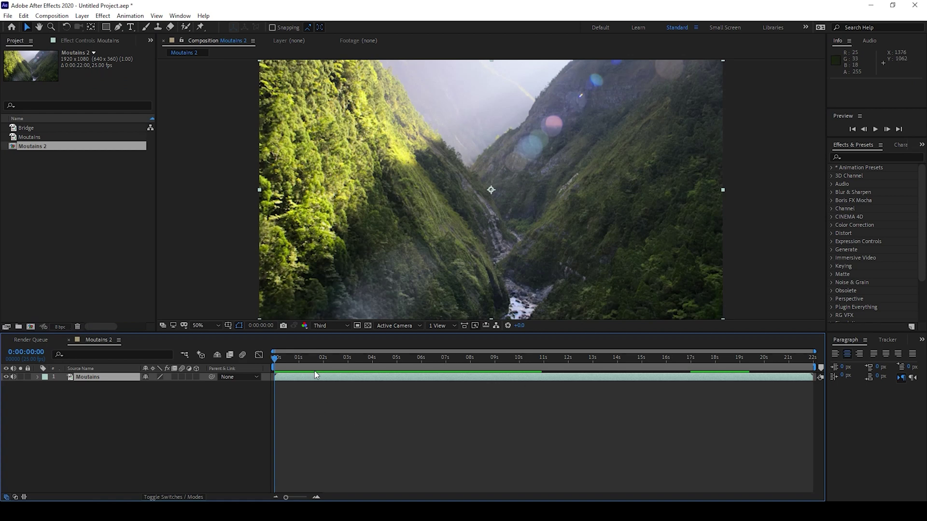
{"action": "key", "text": "space"}
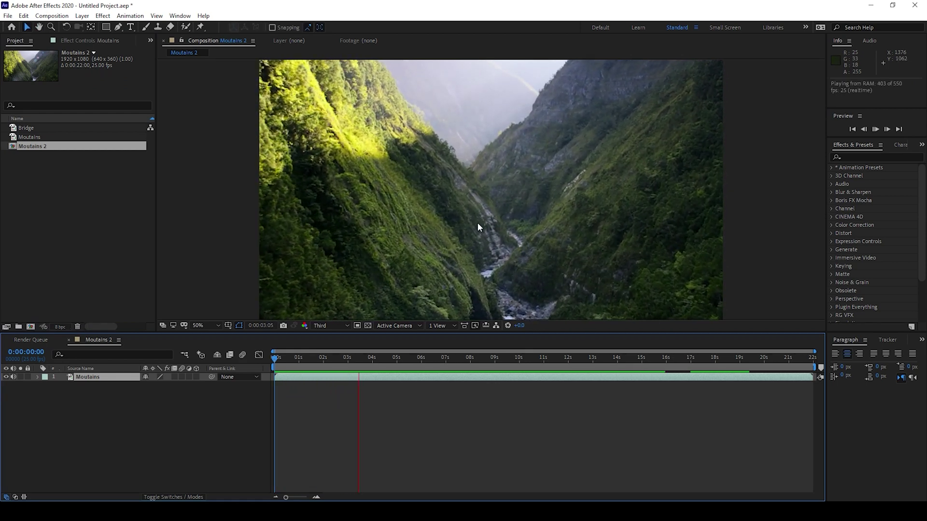
{"action": "left_click", "coordinate": [478, 227]}
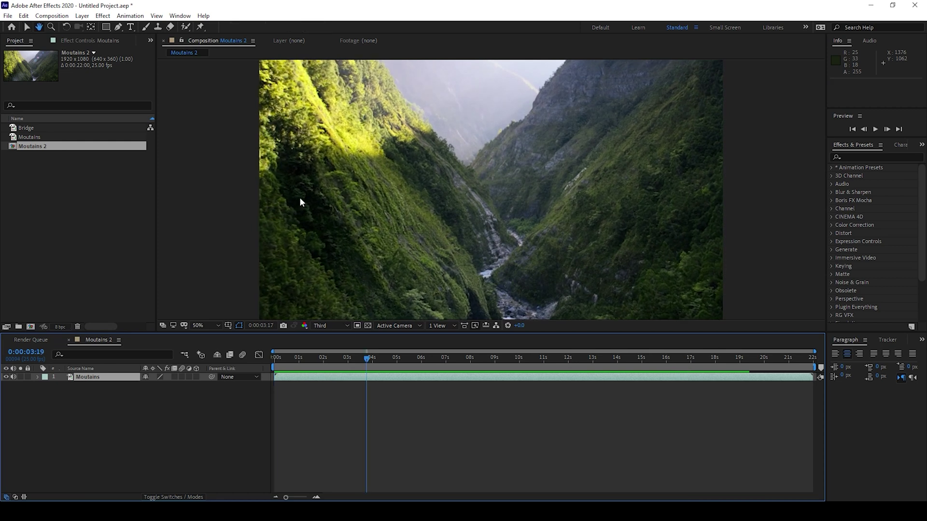
{"action": "left_click", "coordinate": [23, 129]}
Place Bridge above Moutains in the Moutains 2 timeline, preview, and park the playhead near 4s.
{"action": "left_click_drag", "start_coordinate": [22, 129], "coordinate": [79, 382]}
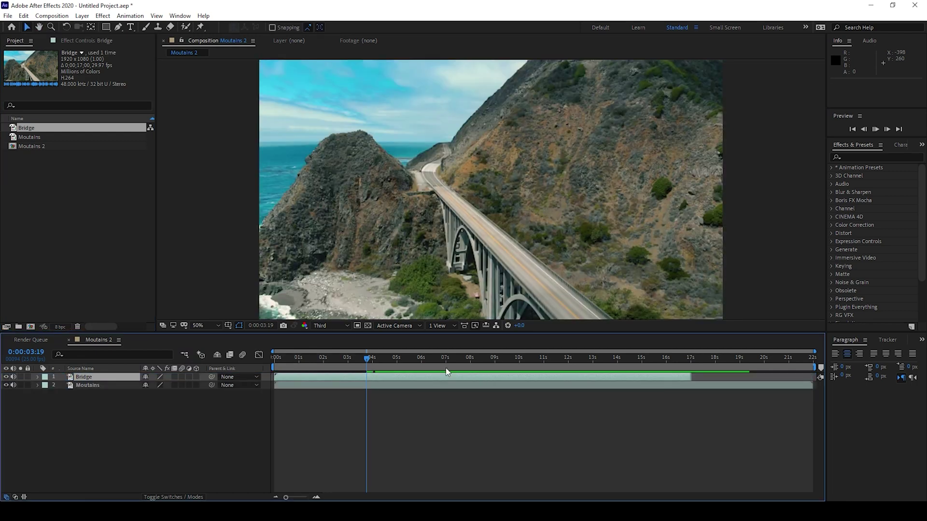
{"action": "key", "text": "space"}
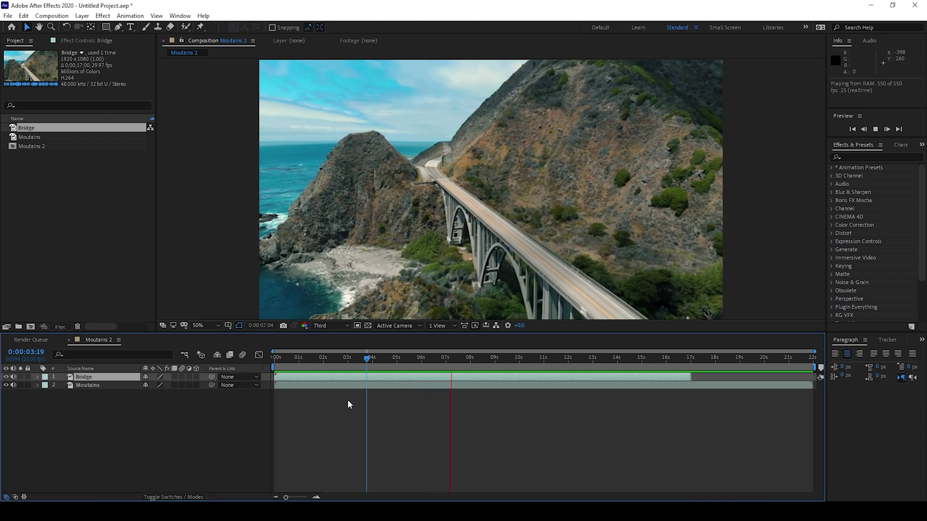
{"action": "key", "text": "space"}
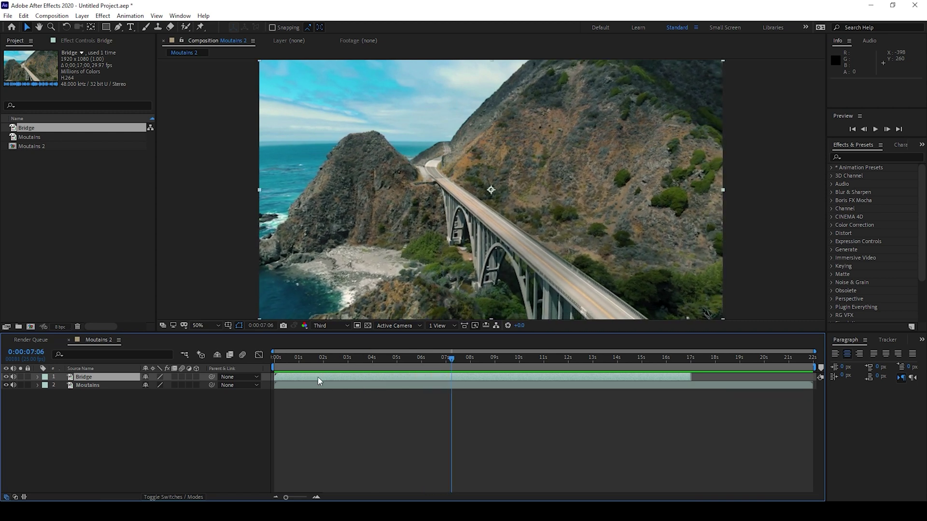
{"action": "left_click", "coordinate": [372, 358]}
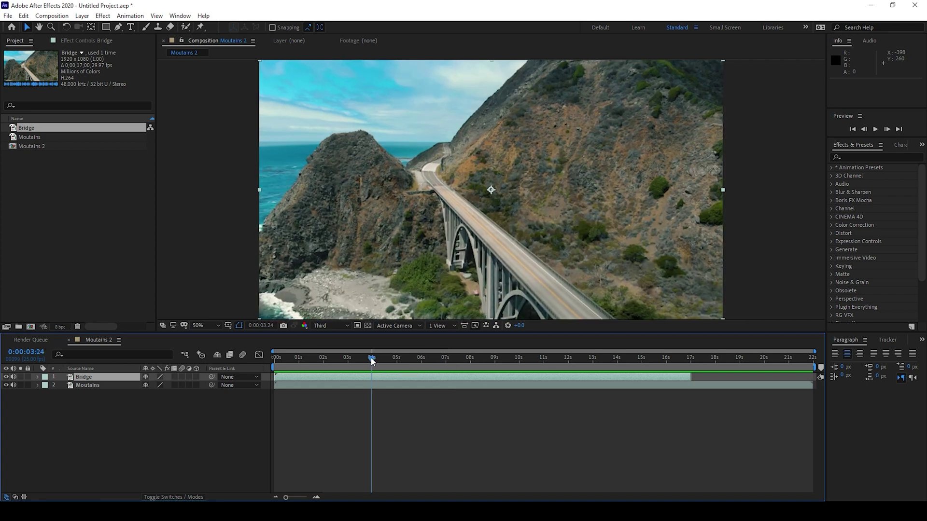
Shift the Bridge layer to start at 4 seconds and select it with Moutains.
{"action": "left_click_drag", "start_coordinate": [324, 376], "coordinate": [421, 377]}
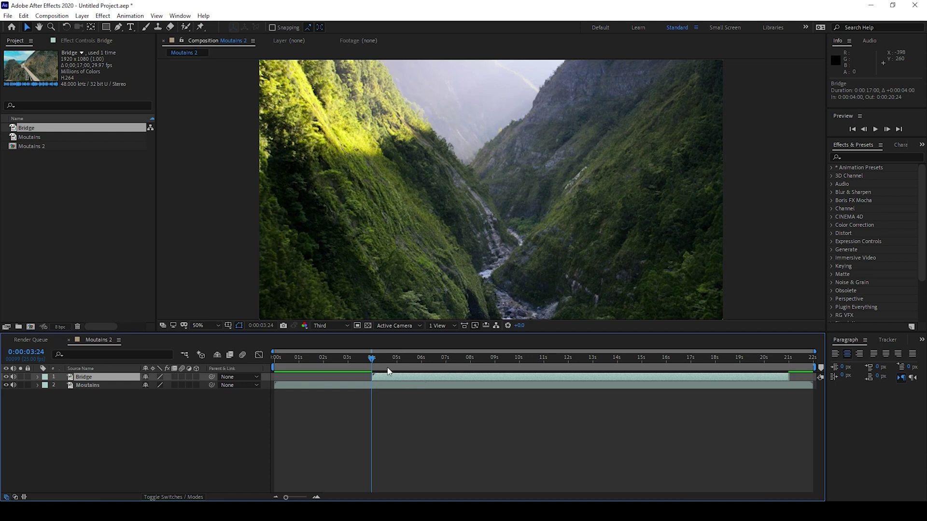
{"action": "left_click", "coordinate": [384, 388], "text": "shift"}
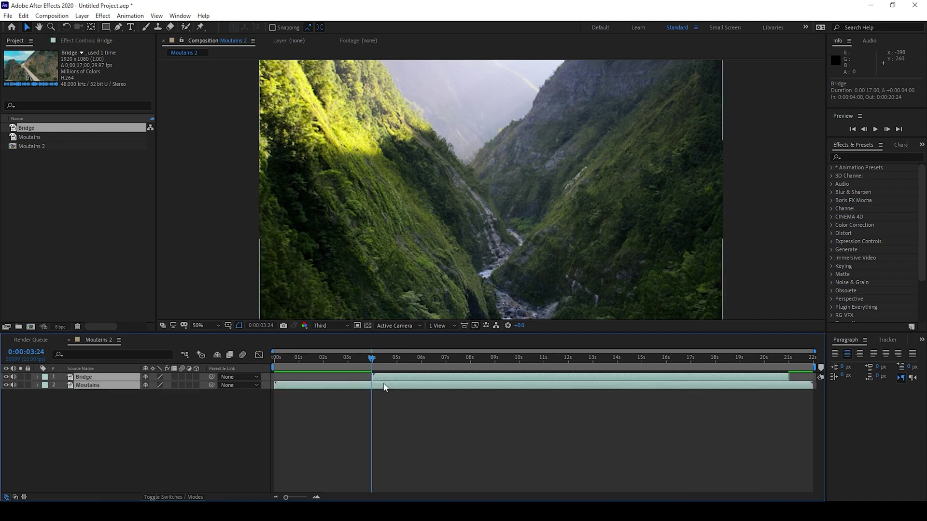
Keyframe both layers' Opacity at 4 seconds, with Bridge starting at 0%.
{"action": "key", "text": "t"}
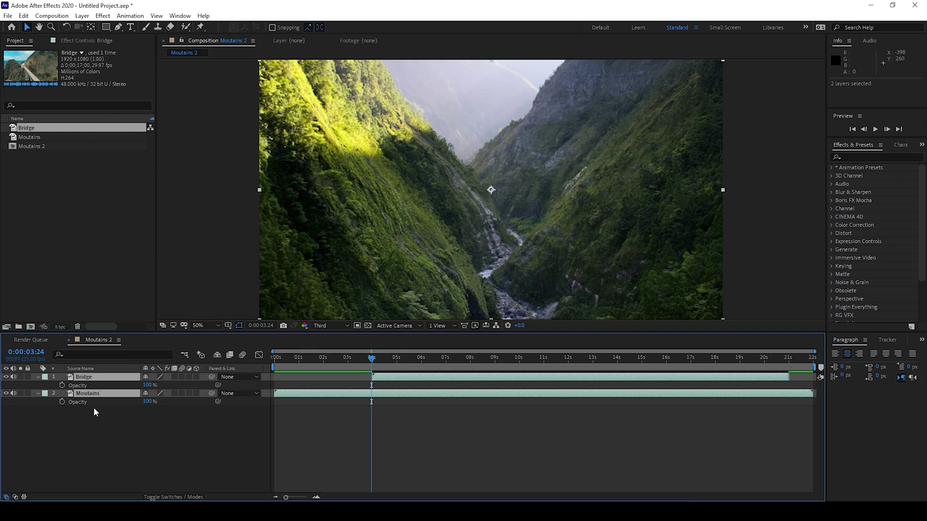
{"action": "left_click", "coordinate": [62, 385]}
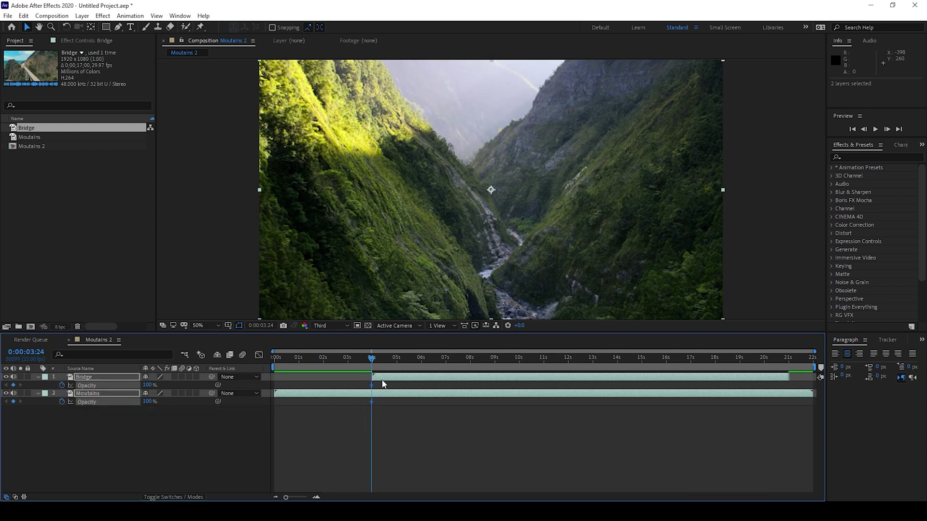
{"action": "left_click", "coordinate": [351, 431]}
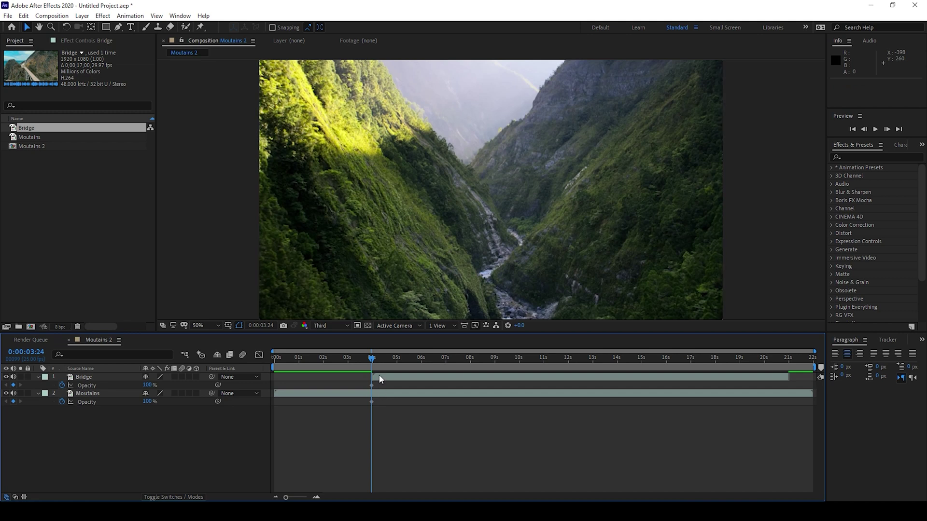
{"action": "left_click", "coordinate": [392, 378]}
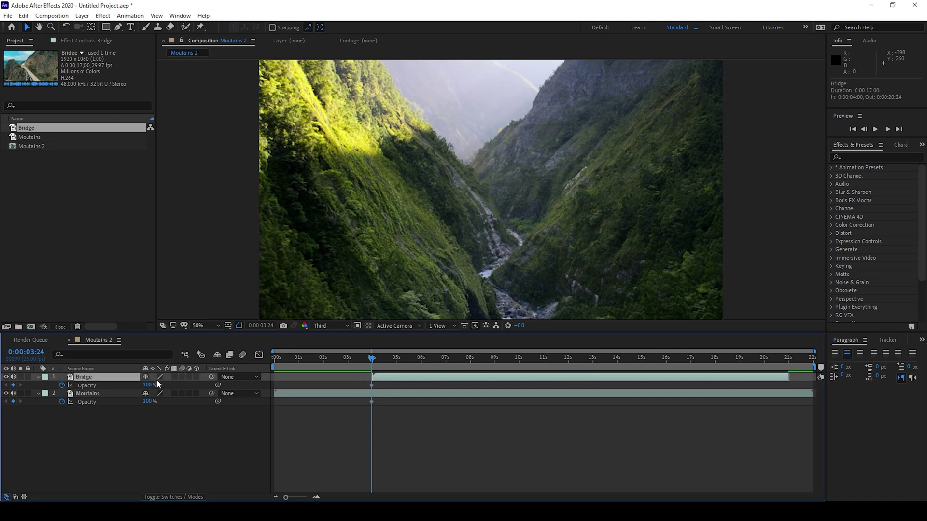
{"action": "left_click_drag", "start_coordinate": [147, 385], "coordinate": [60, 385]}
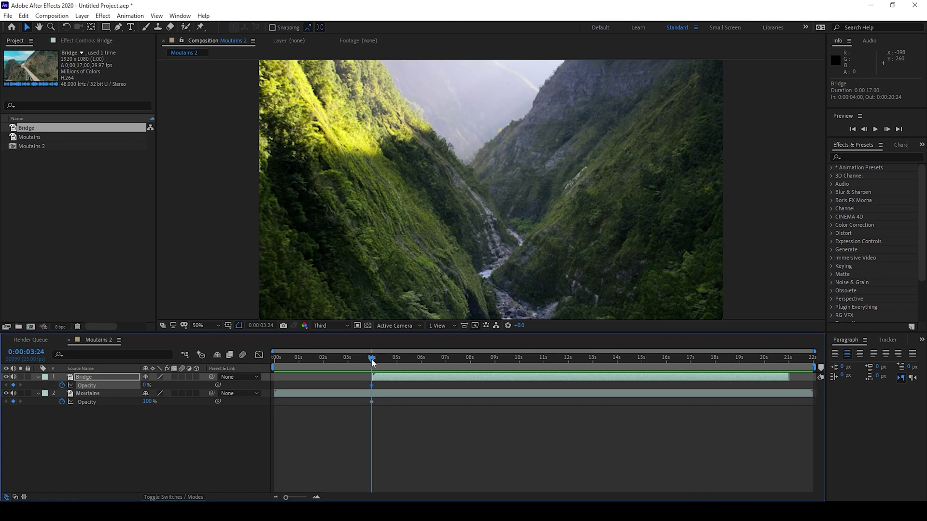
At about 6 seconds, keyframe Bridge Opacity to 100% and Moutains Opacity to 0%.
{"action": "left_click_drag", "start_coordinate": [372, 358], "coordinate": [420, 359]}
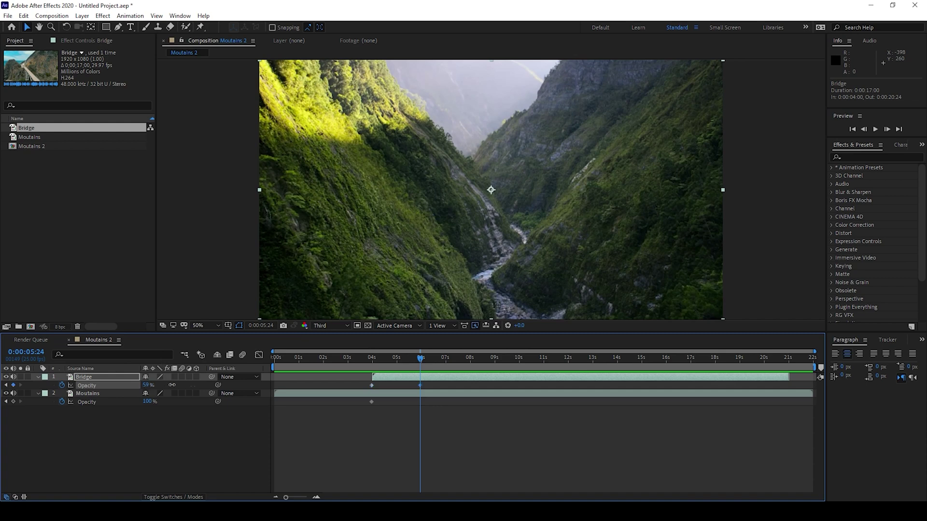
{"action": "left_click_drag", "start_coordinate": [147, 385], "coordinate": [167, 385]}
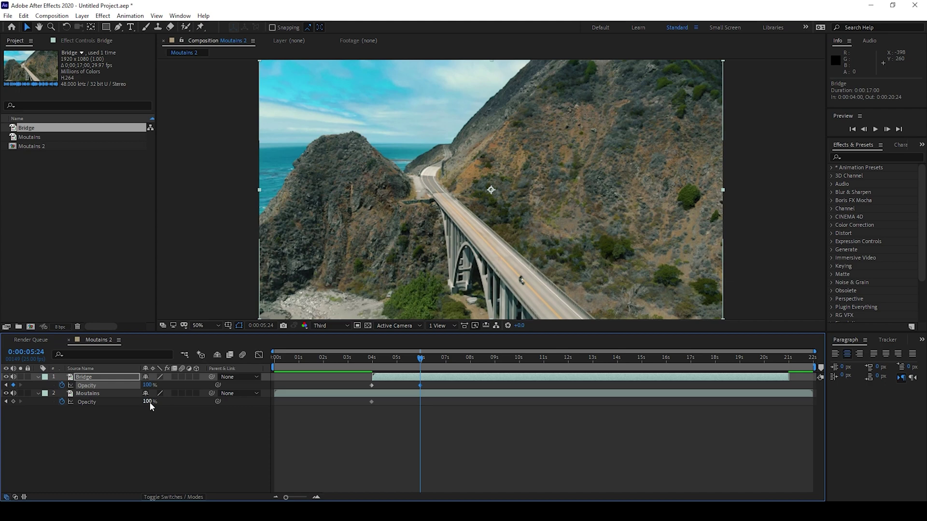
{"action": "left_click_drag", "start_coordinate": [149, 401], "coordinate": [101, 401]}
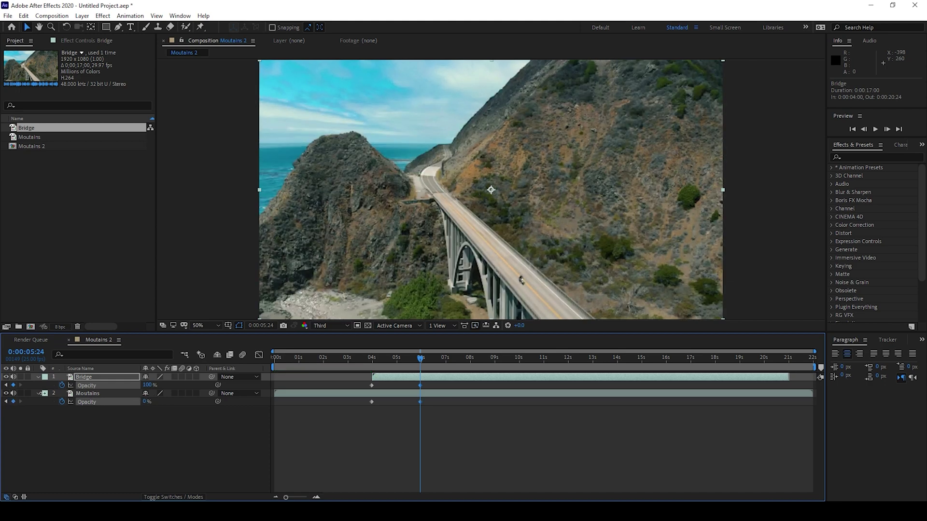
{"action": "left_click", "coordinate": [343, 357]}
{"action": "key", "text": "space"}
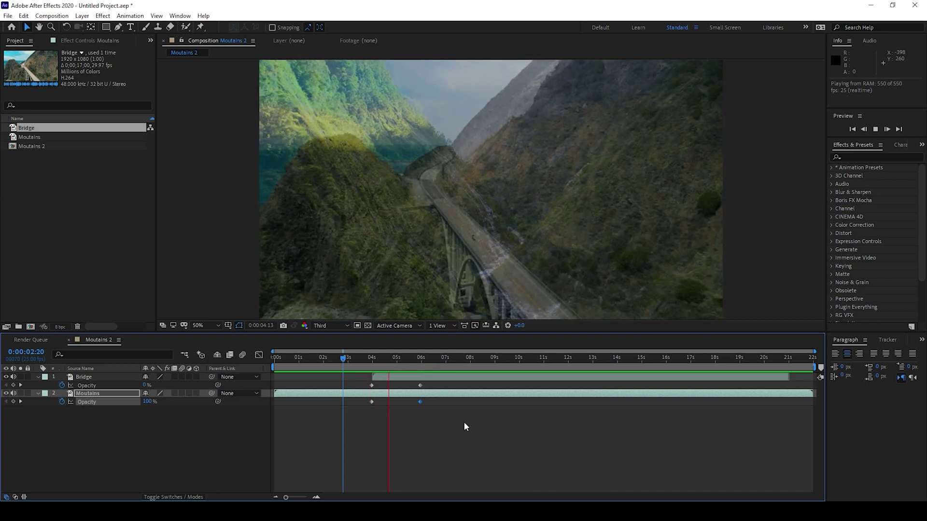
{"action": "left_click", "coordinate": [365, 365]}
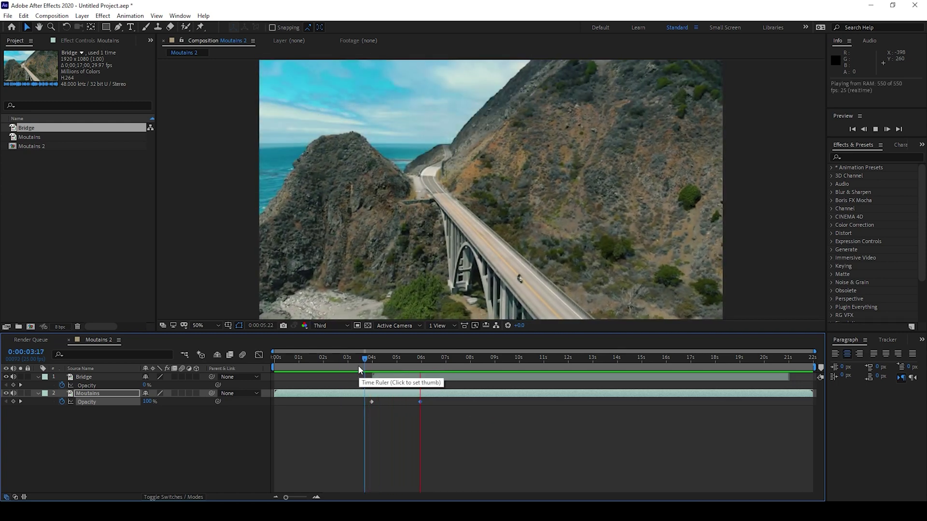
{"action": "left_click", "coordinate": [357, 367]}
{"action": "key", "text": "space"}
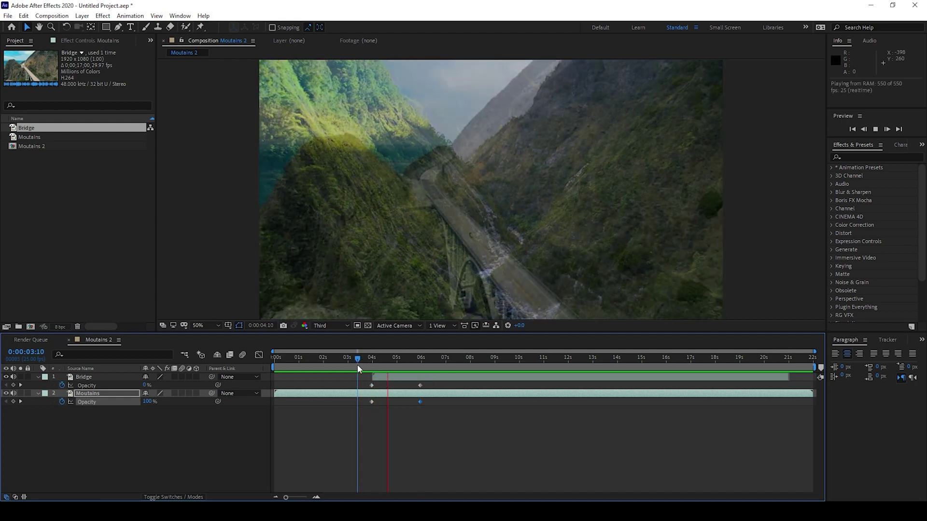
{"action": "key", "text": "space"}
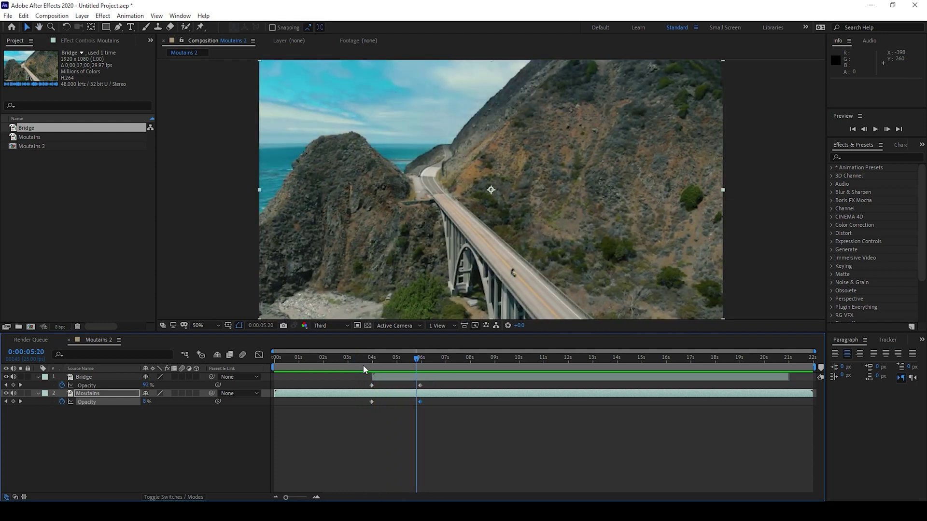
Add Adjustment Layer 1 from Layer > New and move it to the top of the stack.
{"action": "left_click", "coordinate": [82, 15]}
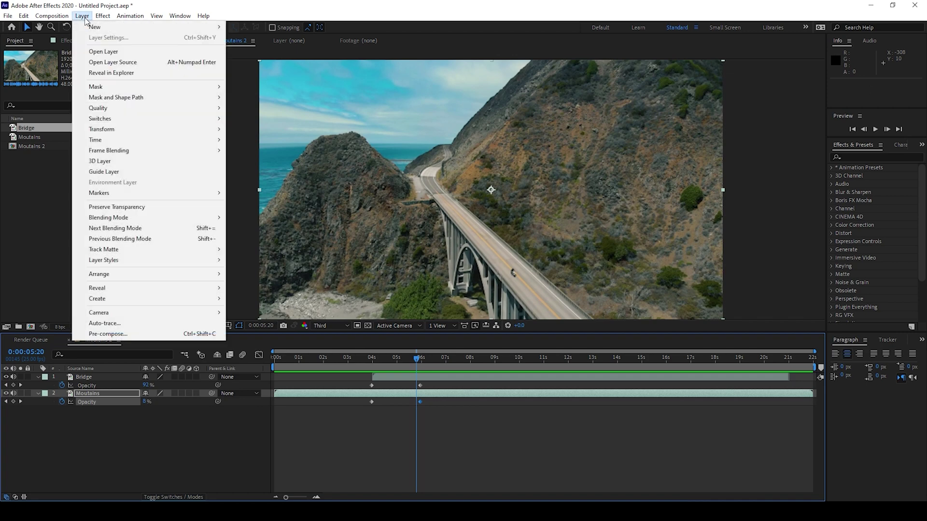
{"action": "mouse_move", "coordinate": [121, 27]}
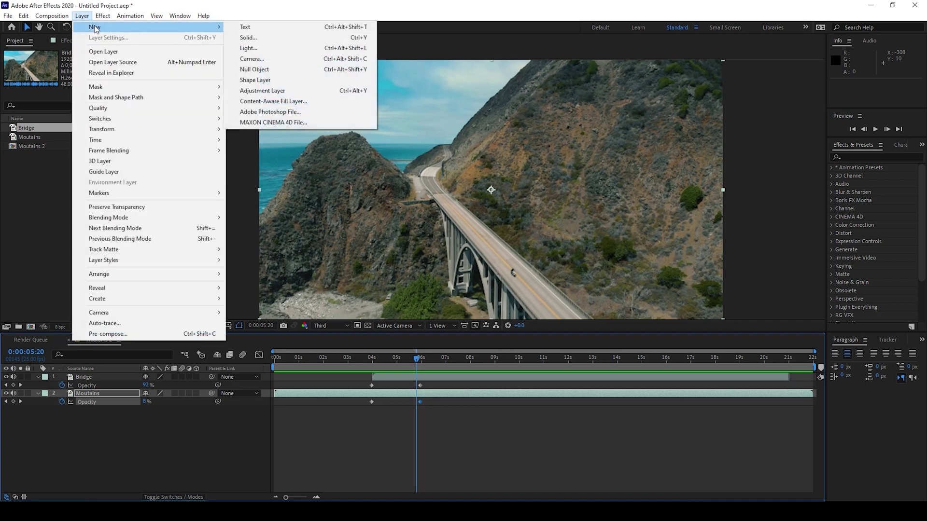
{"action": "left_click", "coordinate": [250, 92]}
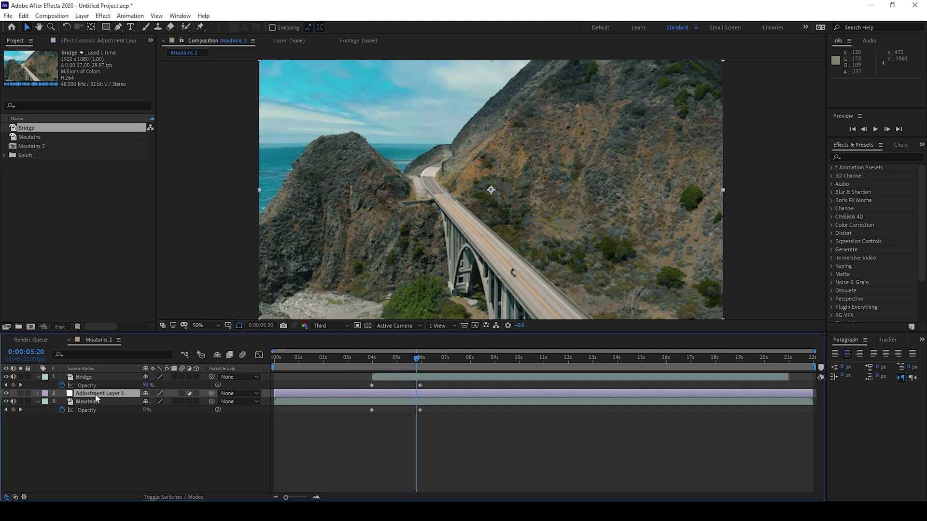
{"action": "left_click_drag", "start_coordinate": [97, 398], "coordinate": [96, 376]}
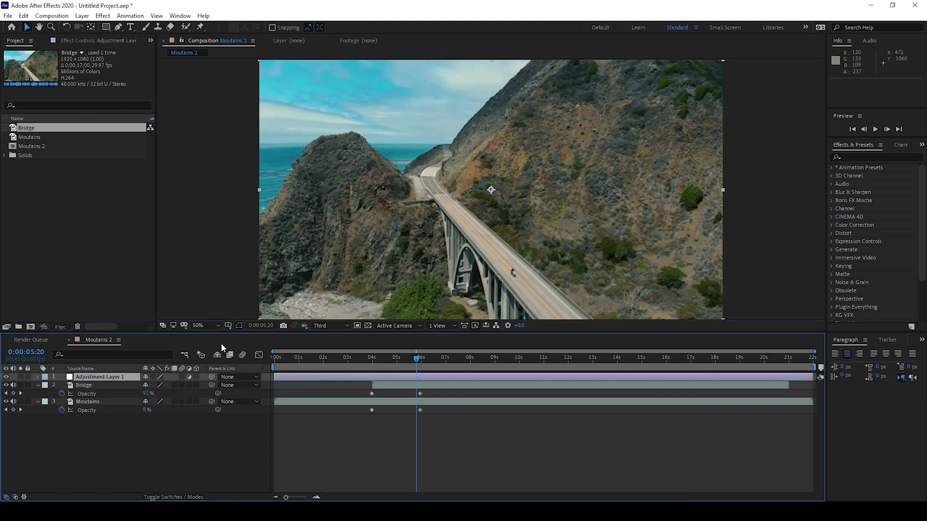
Search Effects & Presets for 'OPtics' and select the Optics Compensation effect.
{"action": "left_click", "coordinate": [852, 156]}
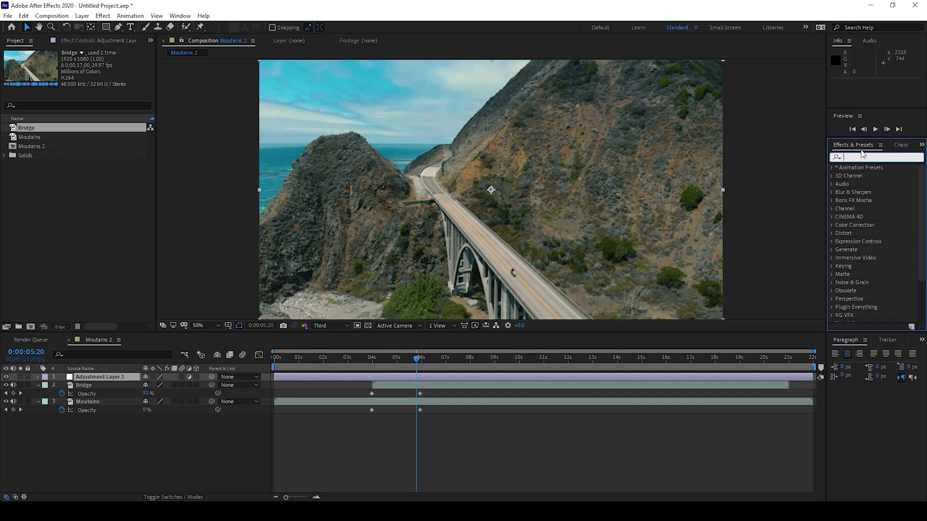
{"action": "type", "text": "OPtics"}
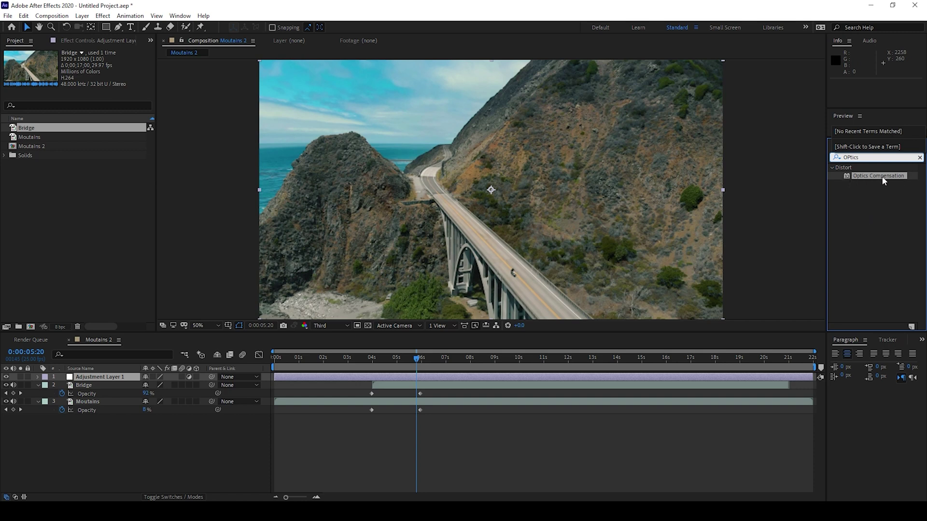
{"action": "left_click", "coordinate": [866, 214]}
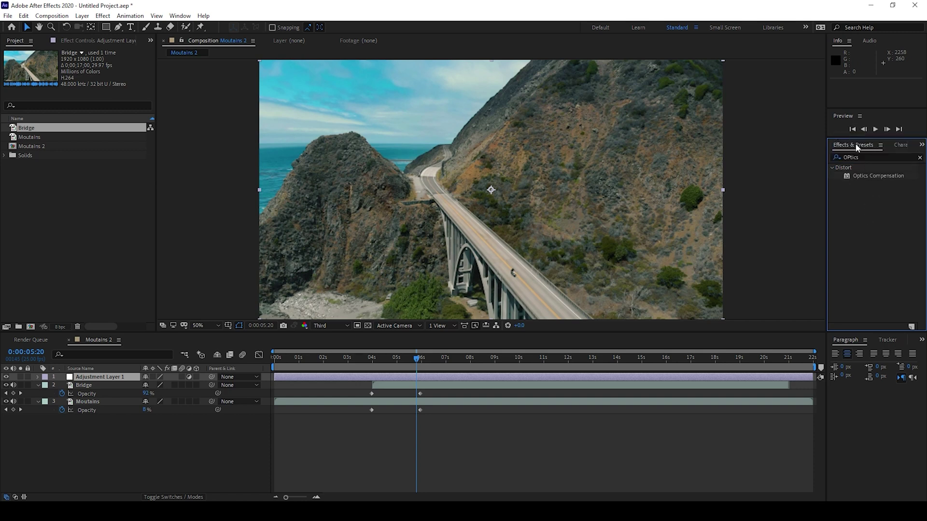
{"action": "left_click", "coordinate": [180, 15]}
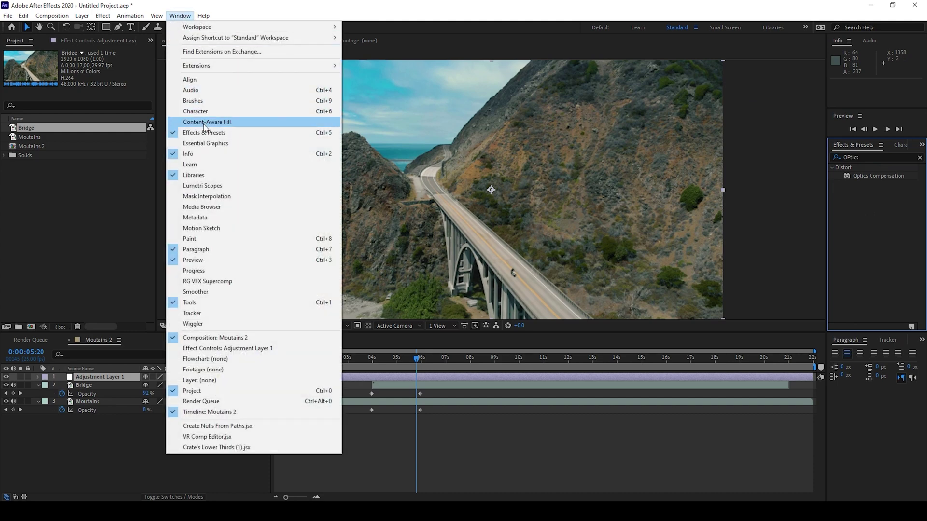
{"action": "left_click", "coordinate": [891, 204]}
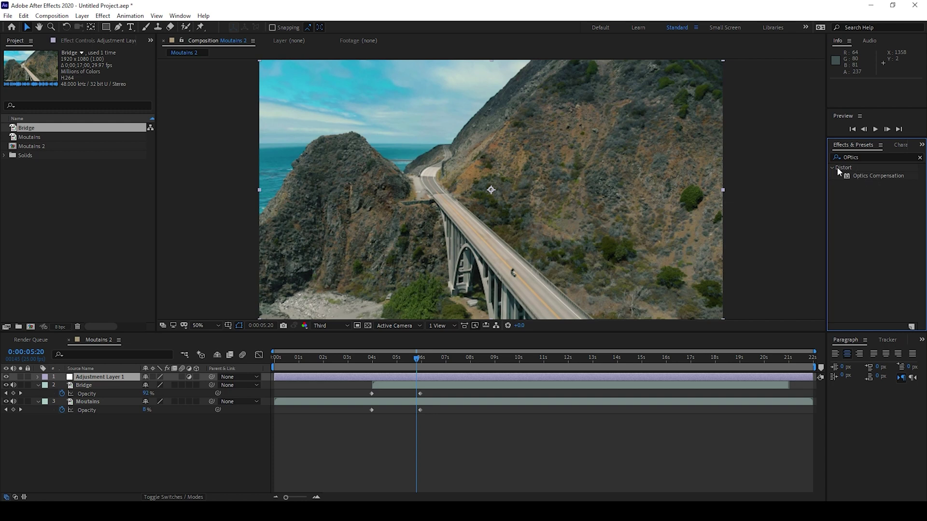
{"action": "left_click", "coordinate": [858, 175]}
Apply Optics Compensation to Adjustment Layer 1 and keyframe Field Of View at 0.0 at 3:24.
{"action": "left_click_drag", "start_coordinate": [858, 175], "coordinate": [387, 378]}
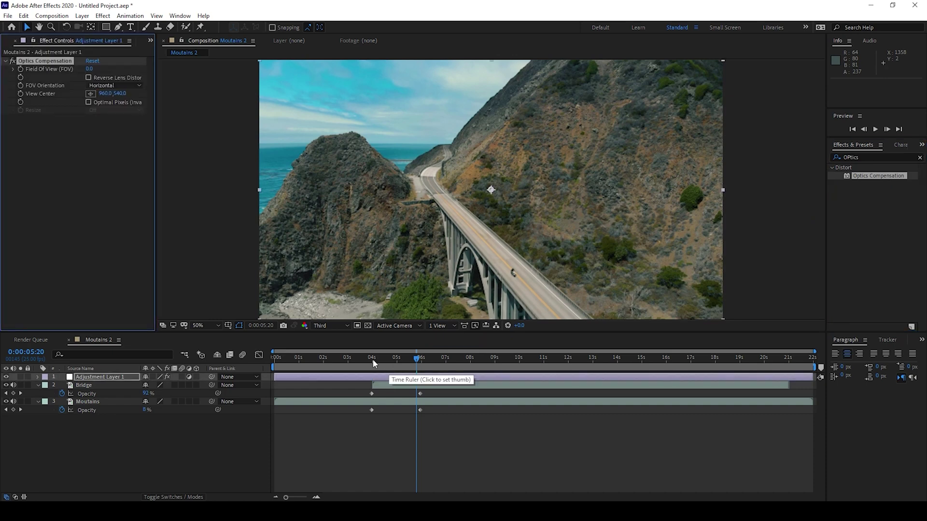
{"action": "left_click", "coordinate": [372, 358]}
{"action": "left_click", "coordinate": [371, 359]}
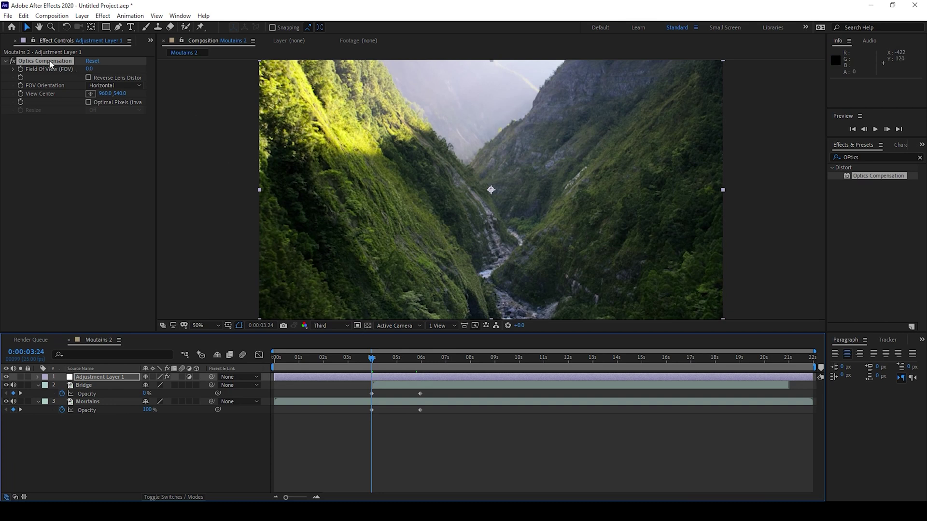
{"action": "left_click", "coordinate": [20, 69]}
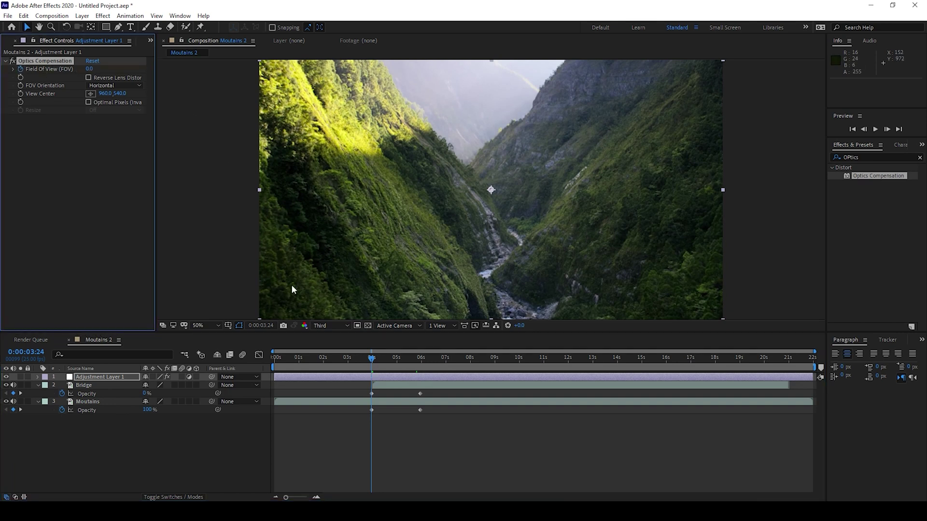
{"action": "left_click", "coordinate": [395, 361]}
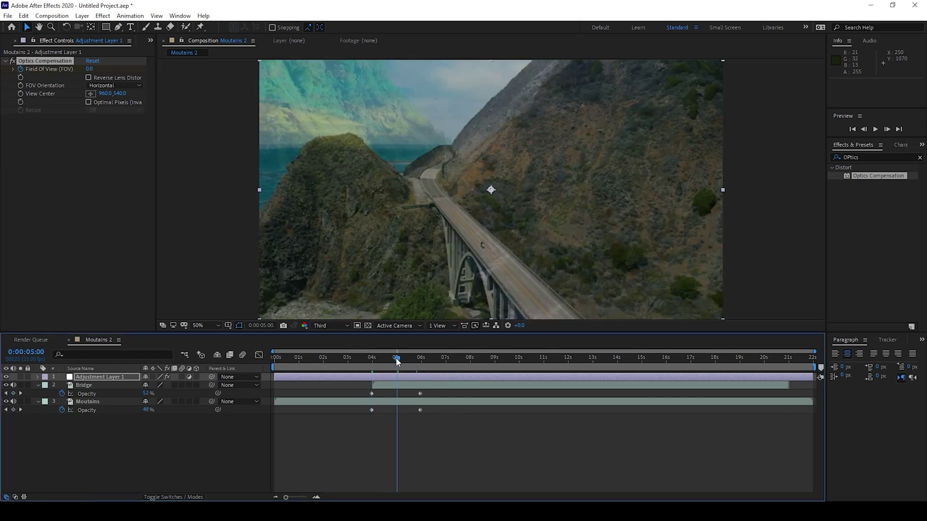
Set the Field Of View keyframe at 4:24 to 150.0.
{"action": "left_click", "coordinate": [89, 69]}
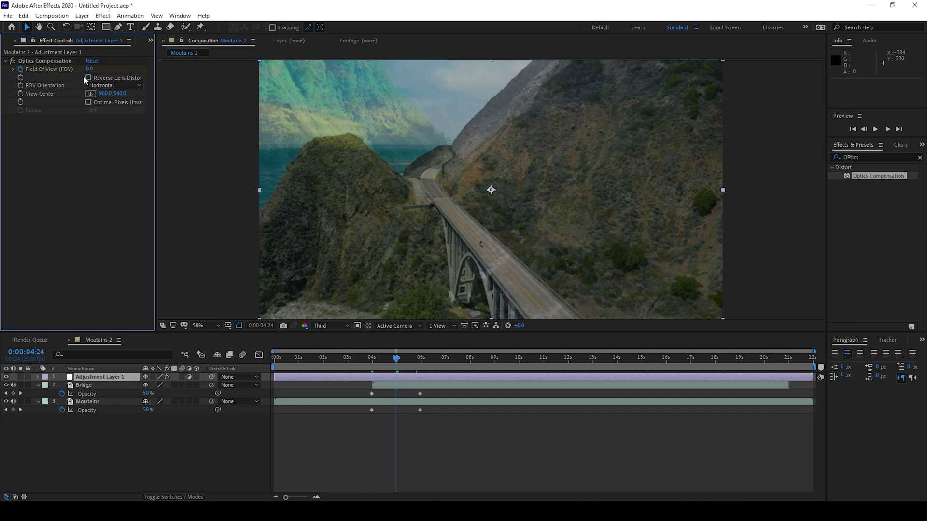
{"action": "type", "text": "18"}
{"action": "key", "text": "Return"}
{"action": "left_click_drag", "start_coordinate": [186, 82], "coordinate": [739, 147]}
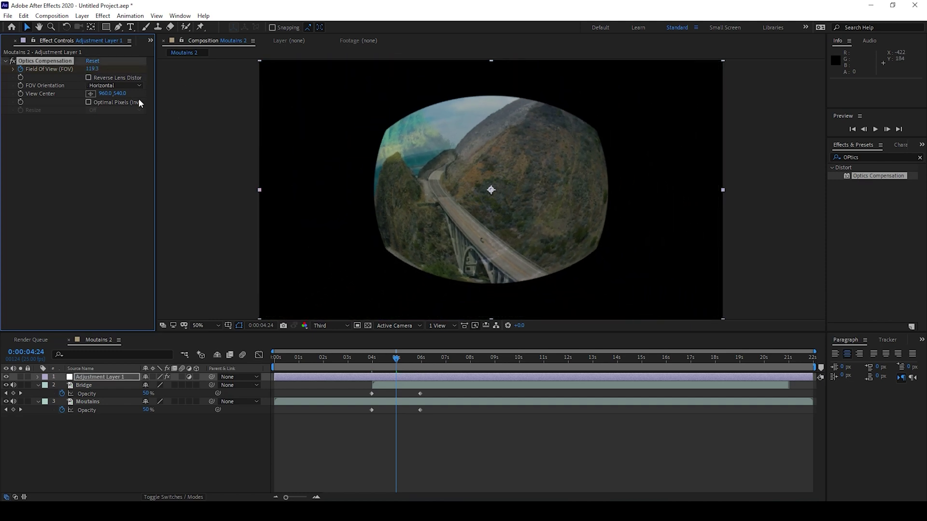
{"action": "left_click", "coordinate": [91, 69]}
{"action": "left_click_drag", "start_coordinate": [405, 360], "coordinate": [421, 360]}
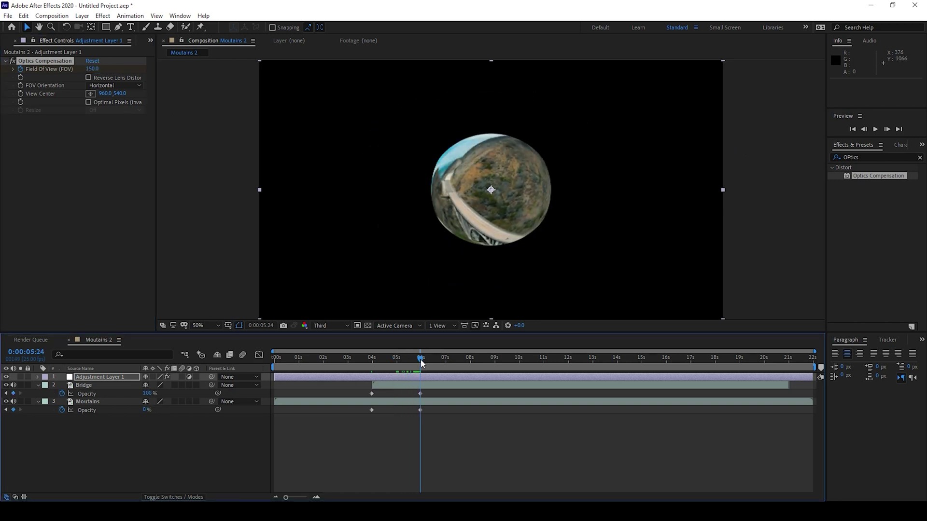
Set Field Of View back to 0.0 at 5:24, then return to 4:24.
{"action": "left_click", "coordinate": [92, 69]}
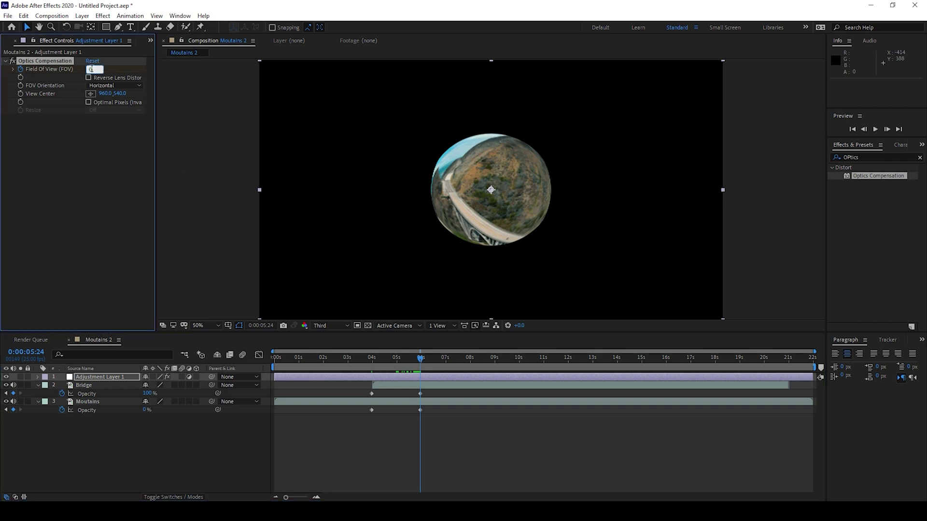
{"action": "type", "text": "0"}
{"action": "key", "text": "Return"}
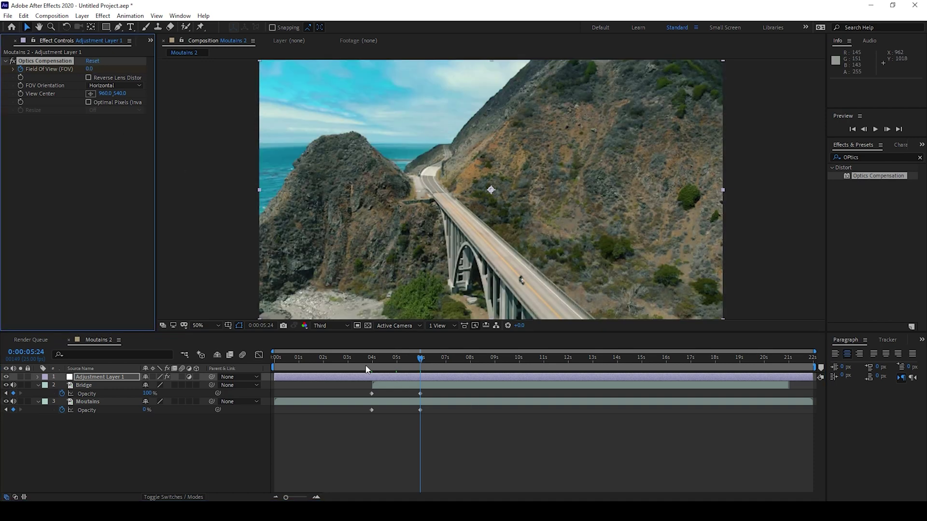
{"action": "left_click", "coordinate": [398, 360]}
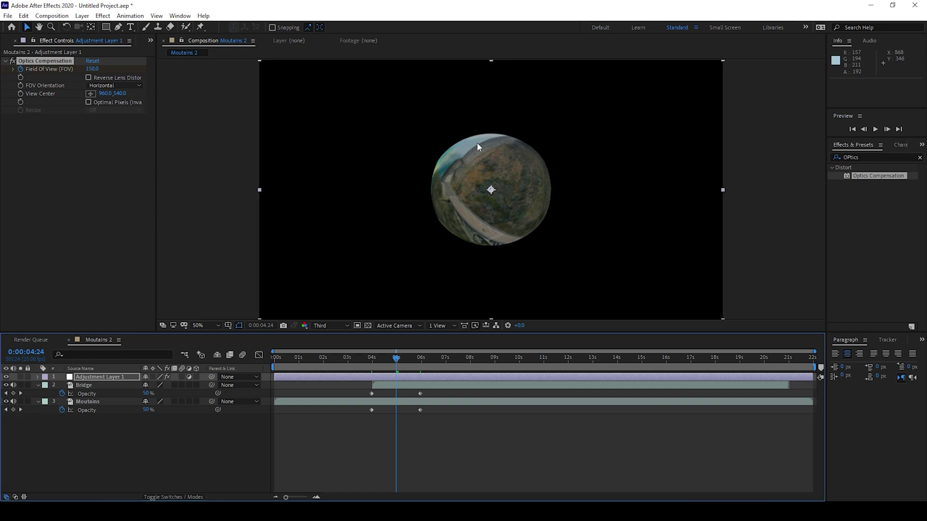
Turn on Reverse Lens Distortion and preview the transition starting from 3:07.
{"action": "left_click", "coordinate": [88, 77]}
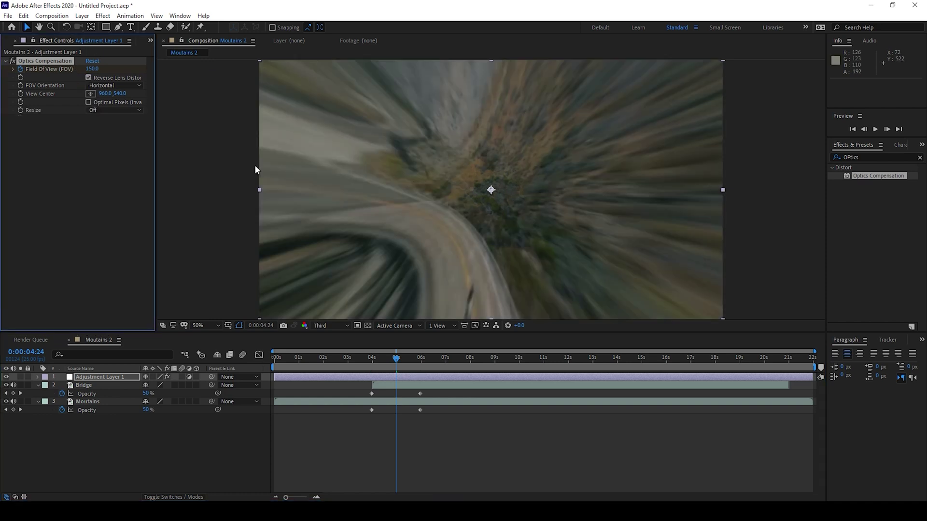
{"action": "left_click", "coordinate": [353, 367]}
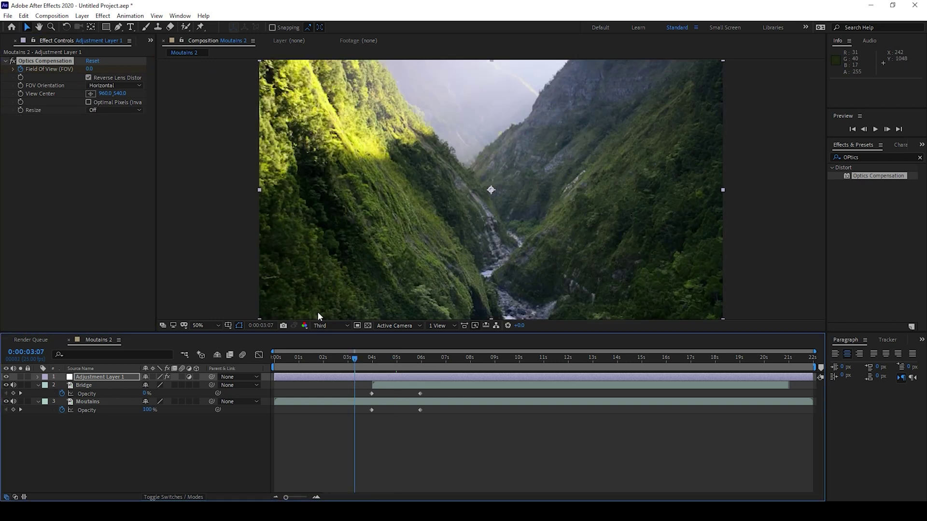
{"action": "key", "text": "space"}
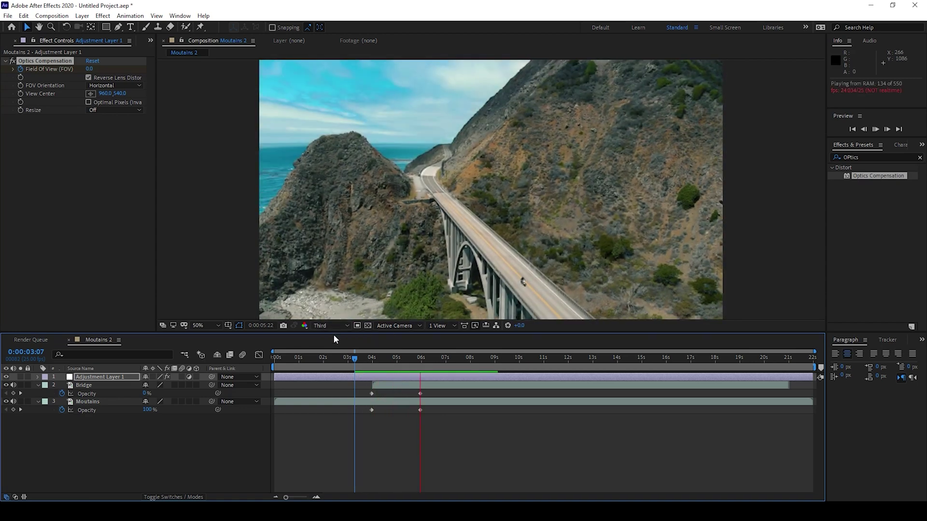
{"action": "left_click", "coordinate": [345, 365]}
{"action": "key", "text": "space"}
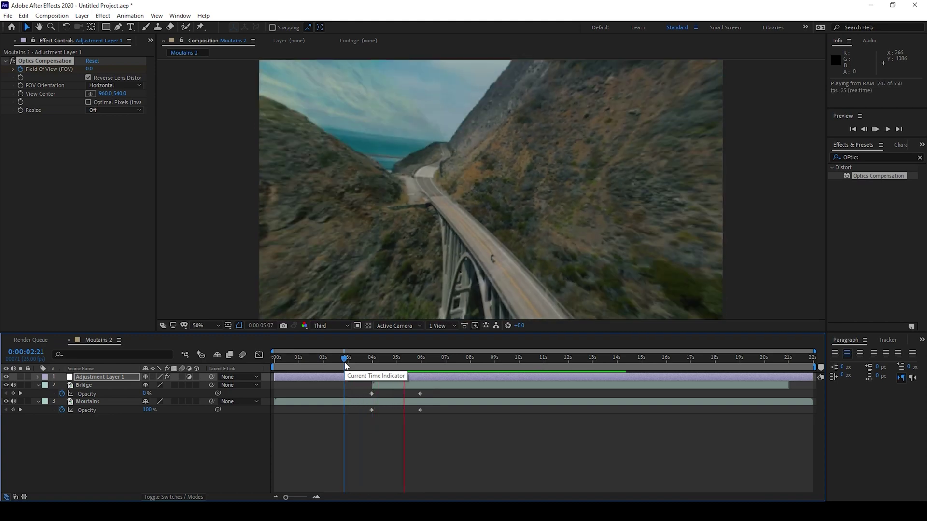
{"action": "left_click", "coordinate": [353, 365]}
{"action": "key", "text": "space"}
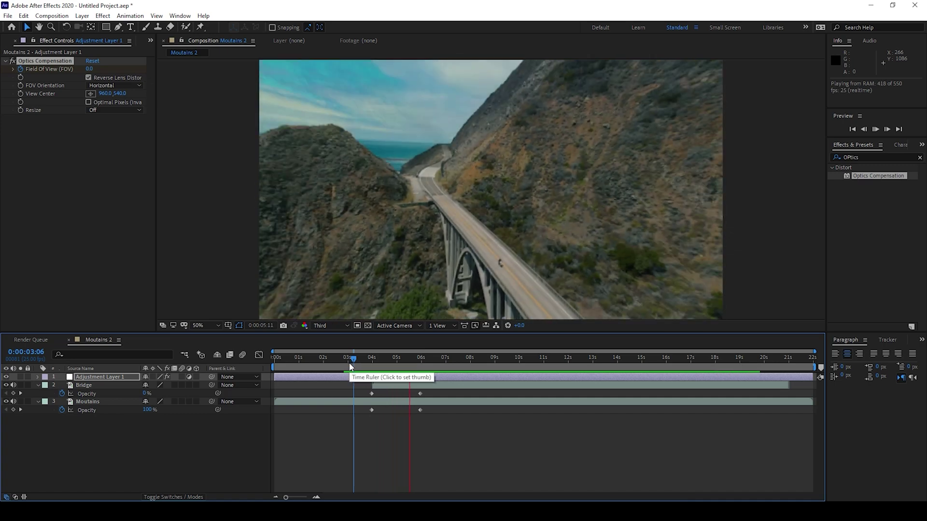
{"action": "left_click", "coordinate": [348, 360]}
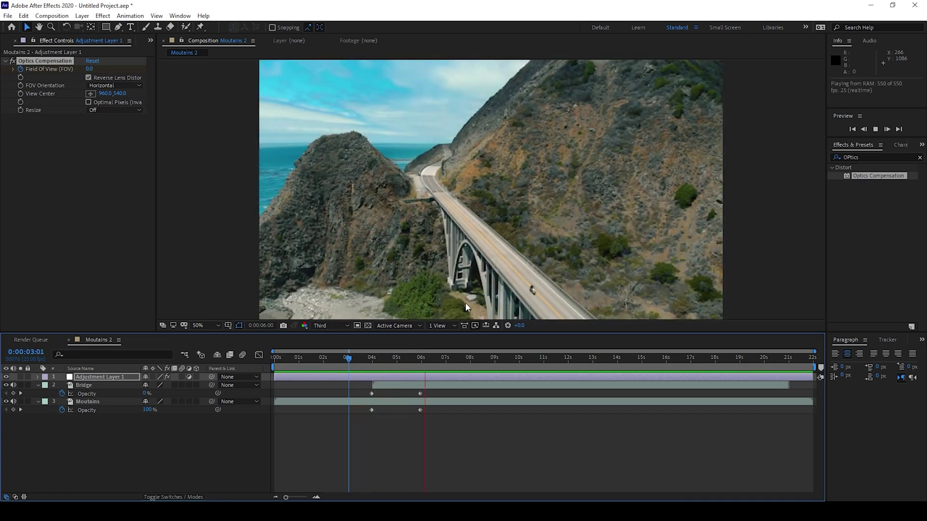
{"action": "left_click", "coordinate": [343, 368]}
{"action": "key", "text": "space"}
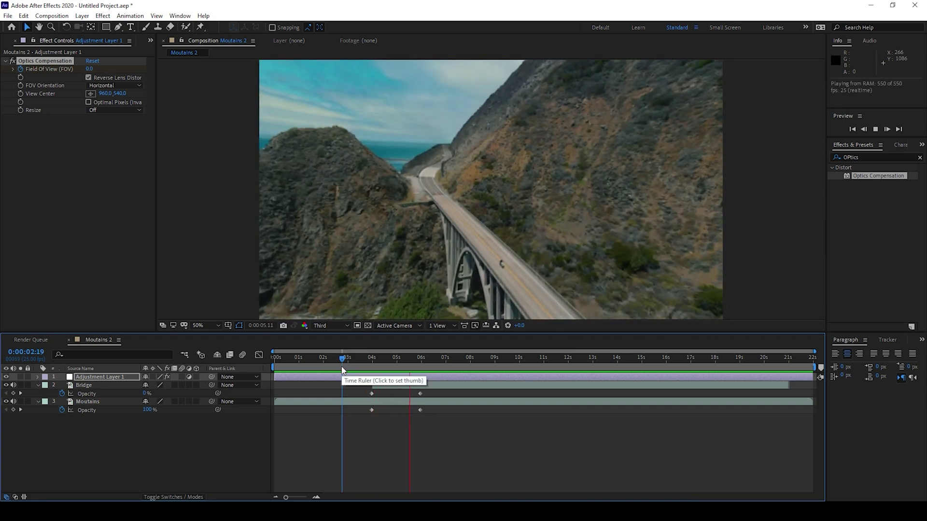
{"action": "key", "text": "space"}
{"action": "key", "text": "space"}
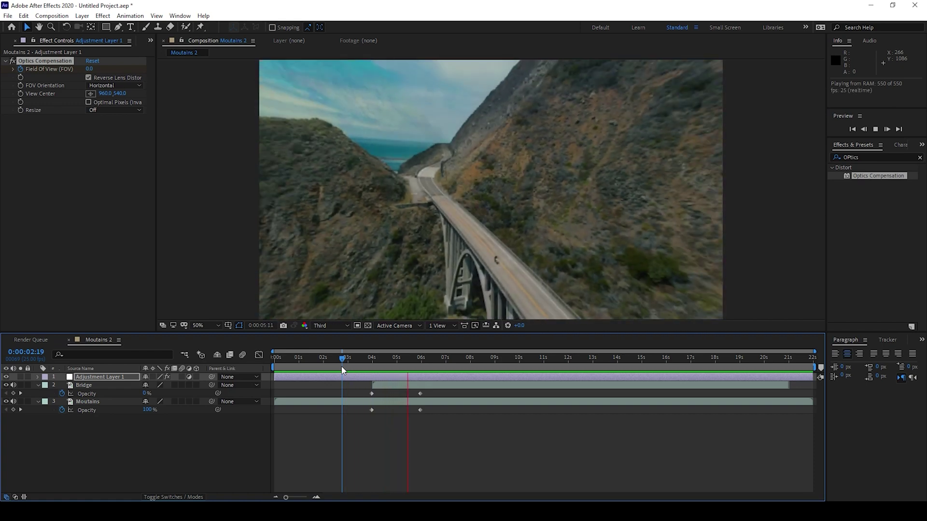
{"action": "key", "text": "space"}
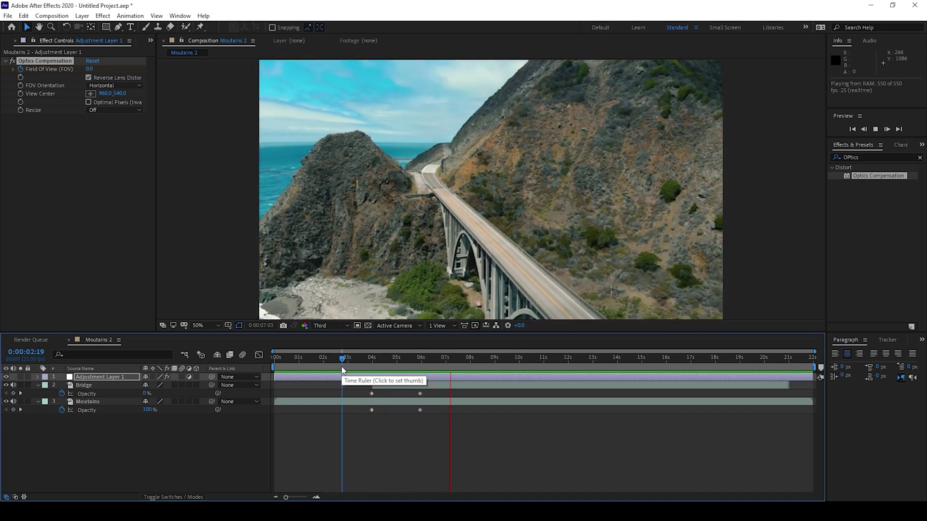
{"action": "key", "text": "space"}
{"action": "key", "text": "space"}
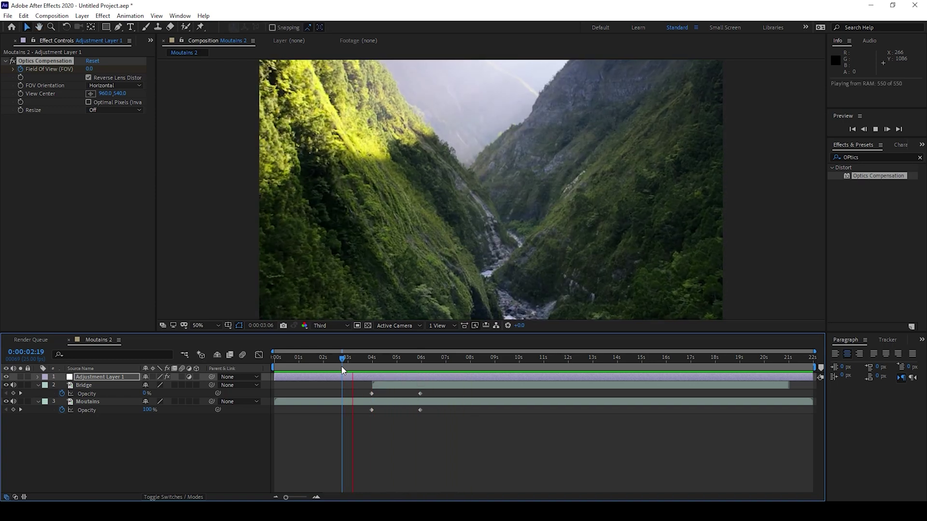